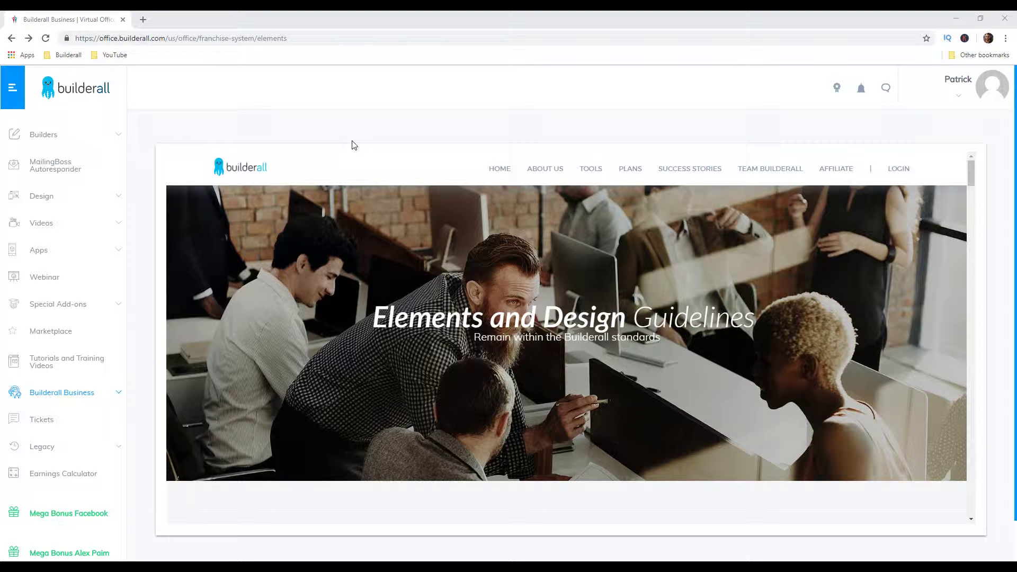
Step: Show the My sites list under Builders > Drag and Drop Pixel Perfect
click(67, 140)
click(63, 170)
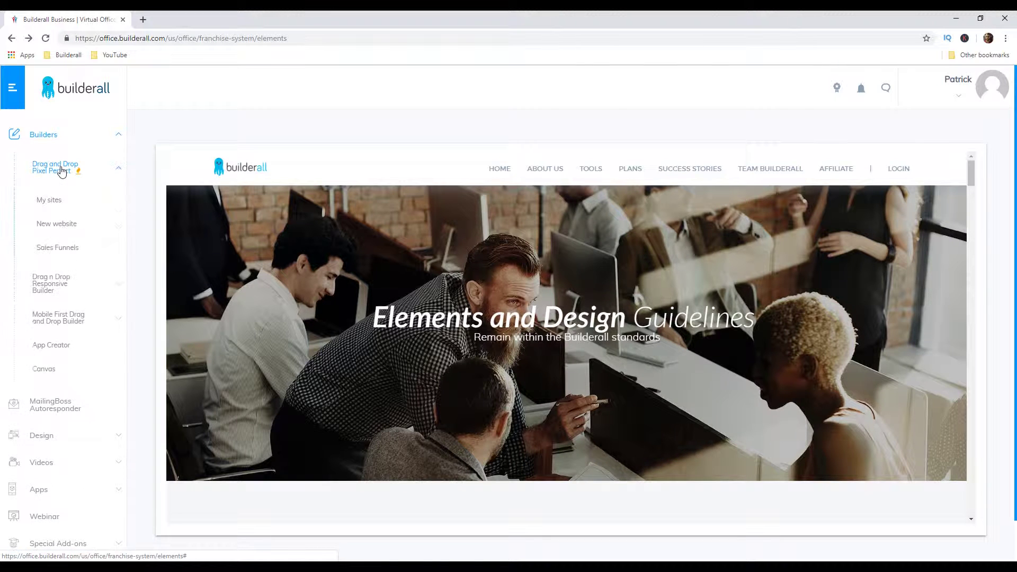
click(64, 206)
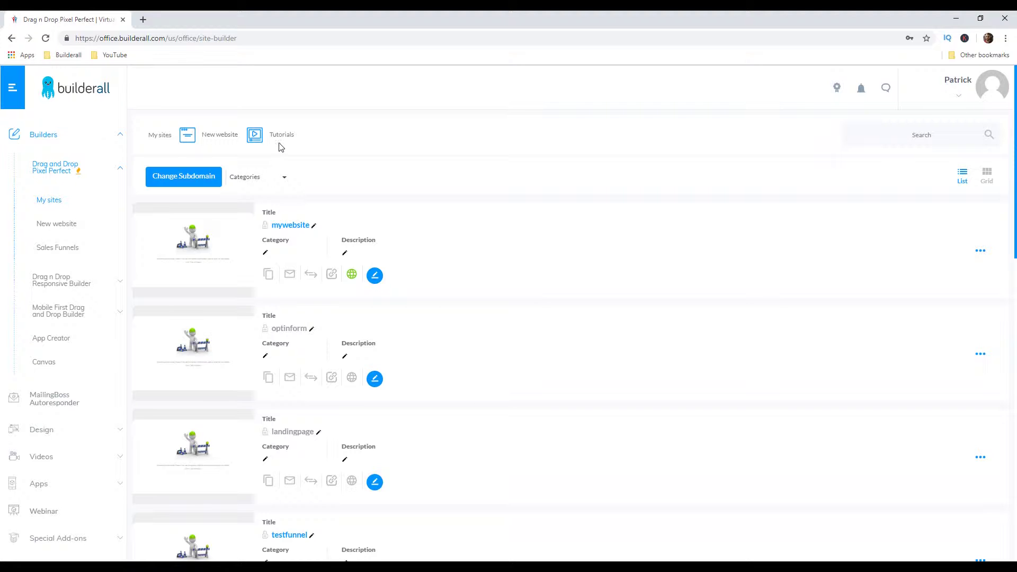
scroll(305, 195, down, 3)
scroll(304, 192, down, 1)
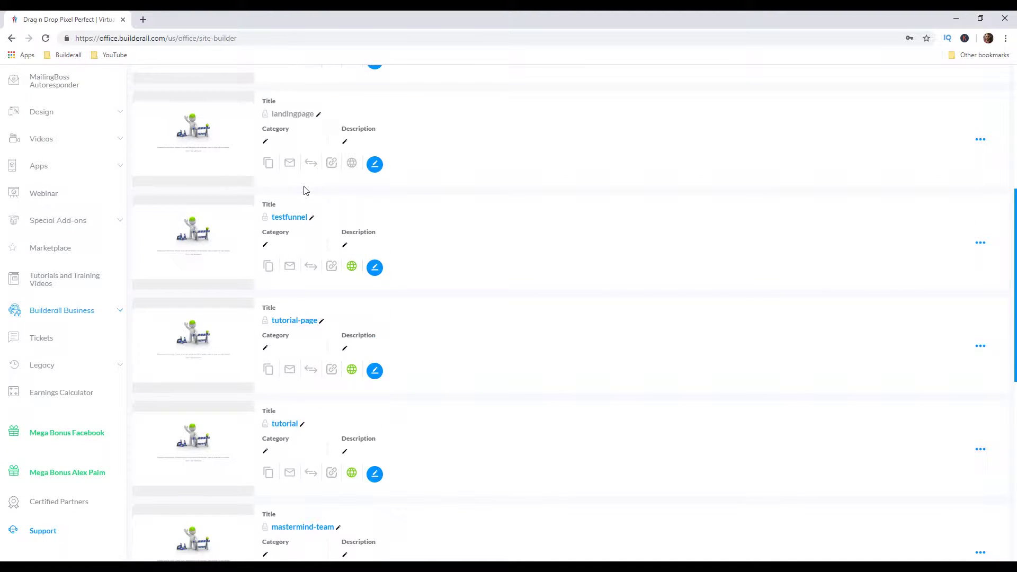
scroll(305, 191, down, 2)
scroll(305, 185, down, 2)
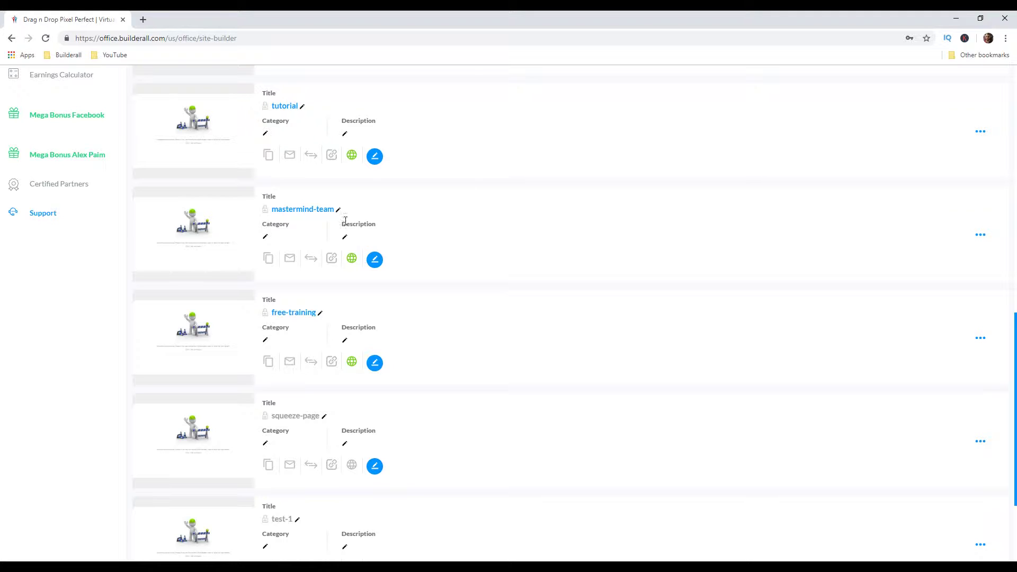
Step: Duplicate the mastermind-team site and confirm, creating mastermind-team_copy_1
click(269, 259)
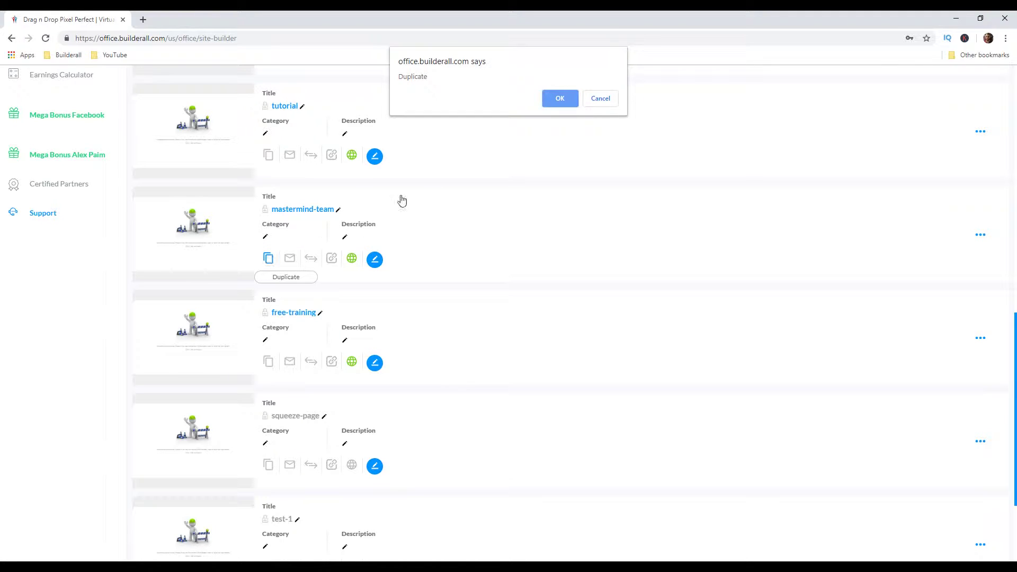
click(556, 99)
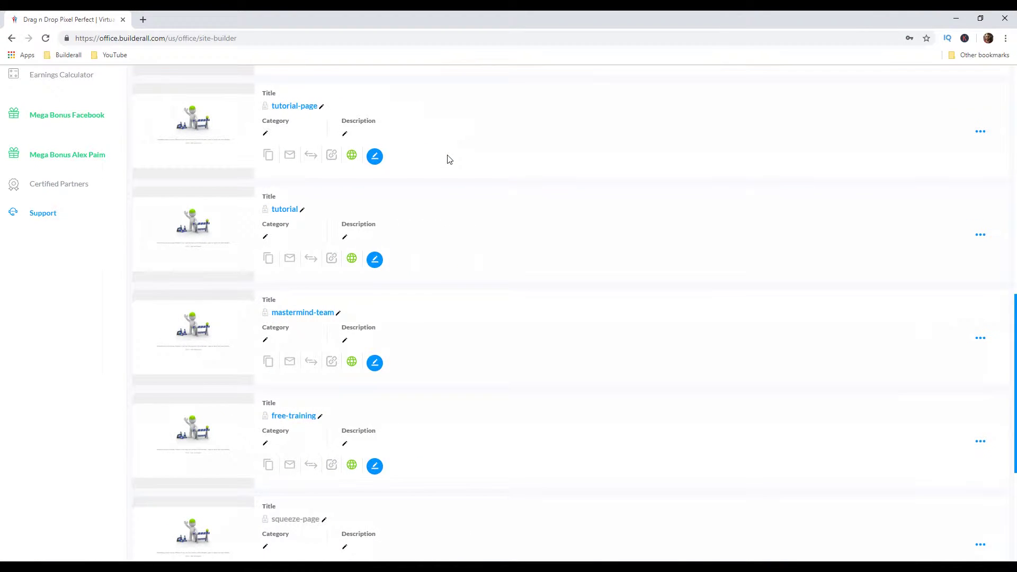
scroll(447, 164, up, 2)
scroll(447, 164, up, 1)
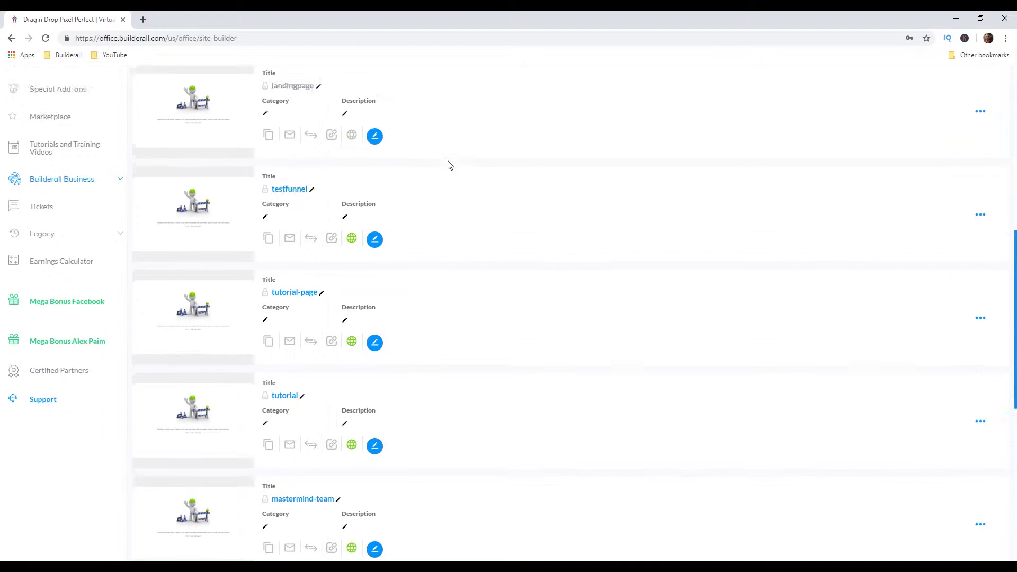
scroll(447, 164, up, 2)
scroll(447, 168, up, 3)
scroll(447, 167, up, 1)
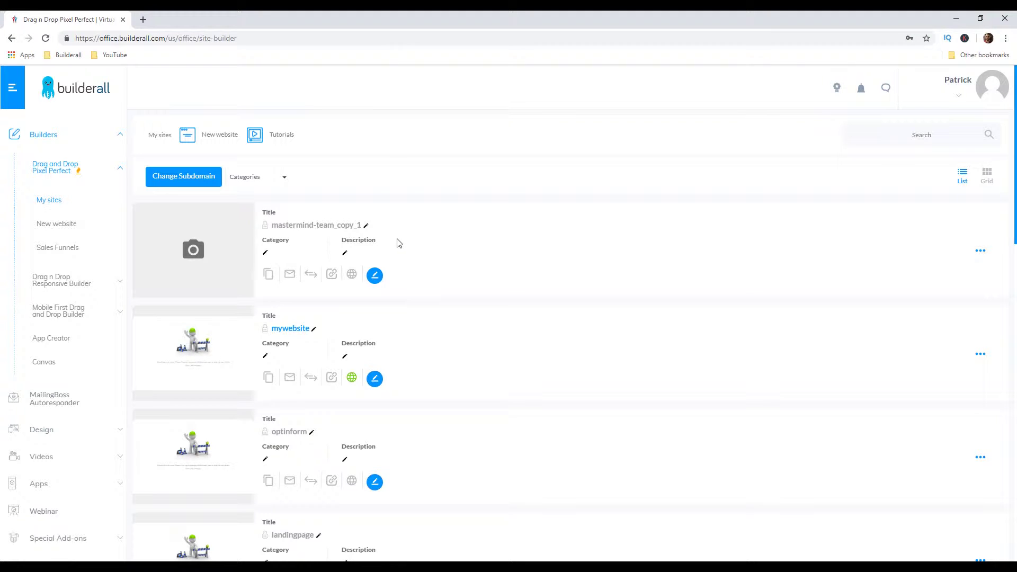
Step: Publish mastermind-team_copy_1 and confirm, briefly checking its extra options menu
click(352, 276)
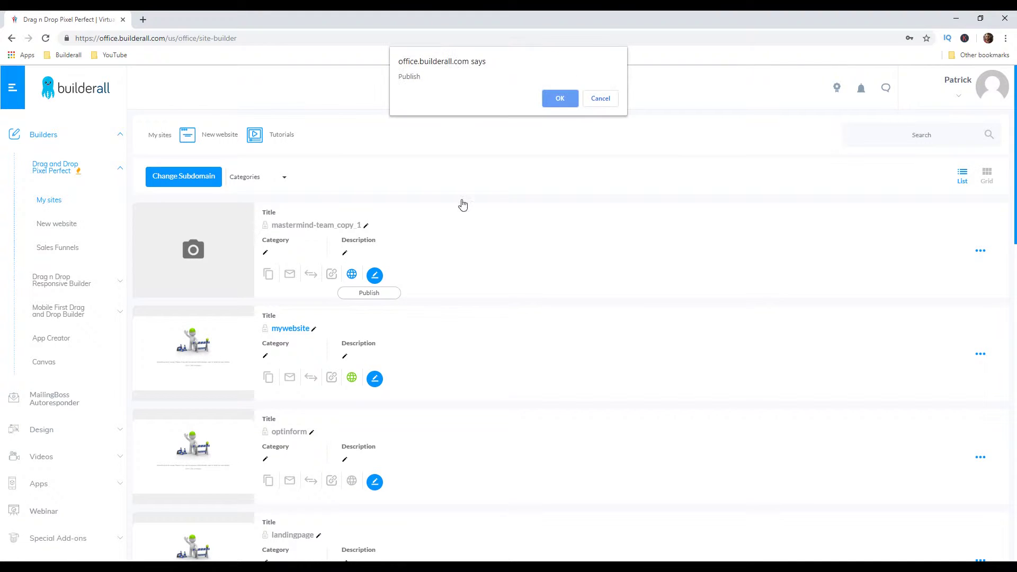
click(549, 101)
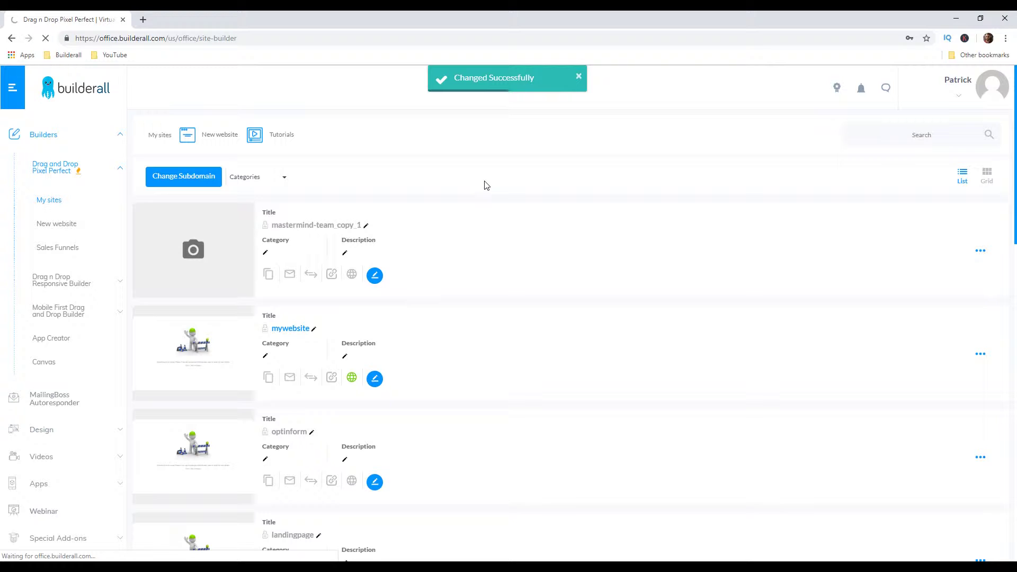
click(984, 254)
click(942, 309)
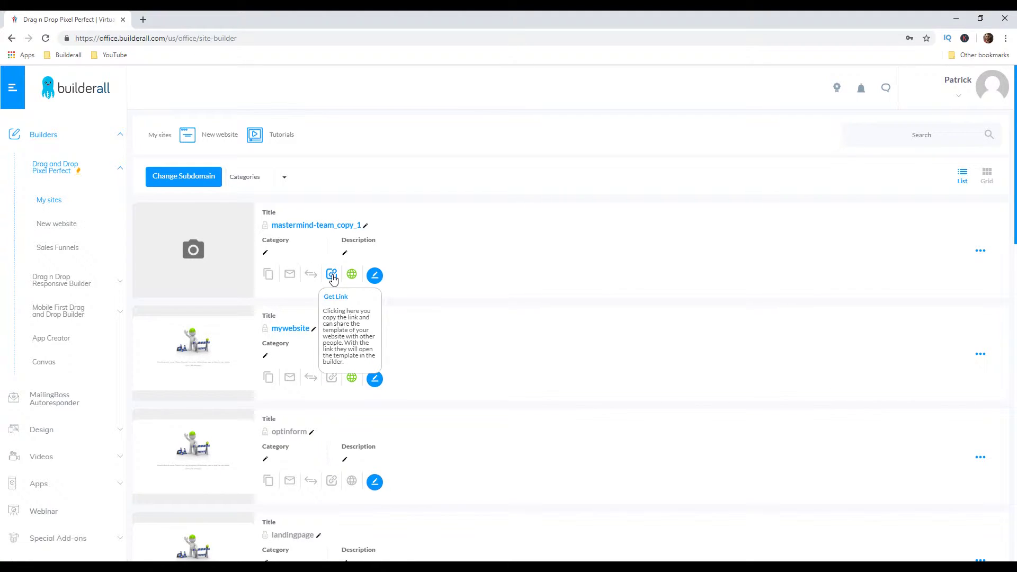
Step: Copy the Get Link share link for mastermind-team_copy_1 to the clipboard
click(333, 275)
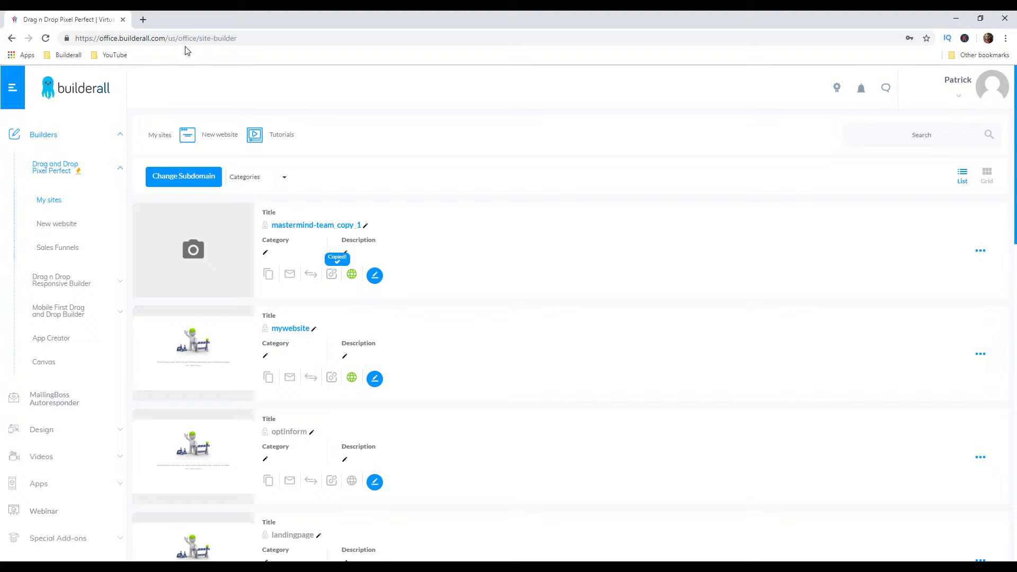
Step: Load the copied link in a new tab to open the funnel in the editor
click(143, 20)
key(ctrl+v)
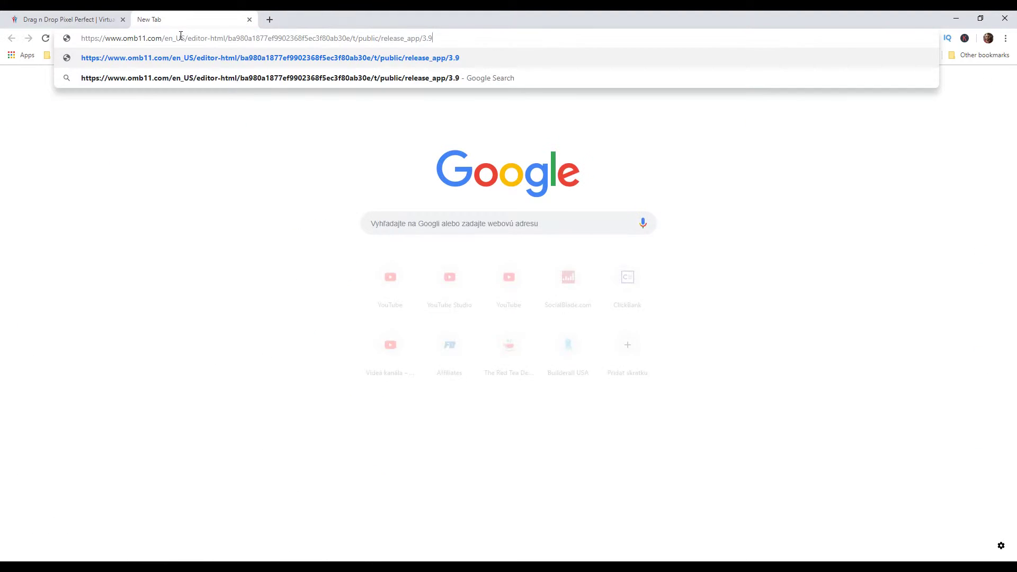
key(Return)
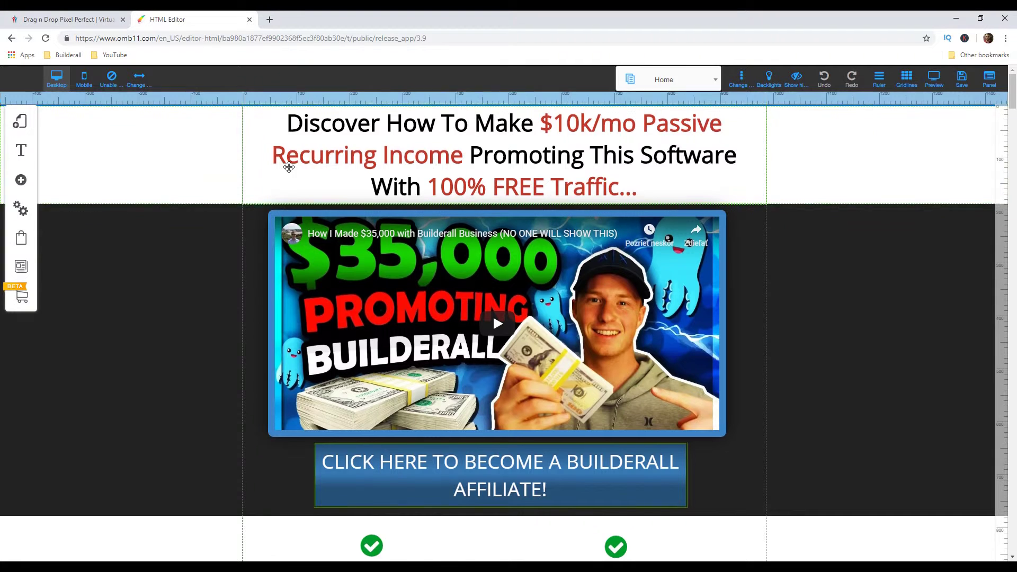
scroll(278, 157, down, 2)
scroll(276, 215, down, 2)
scroll(275, 217, down, 3)
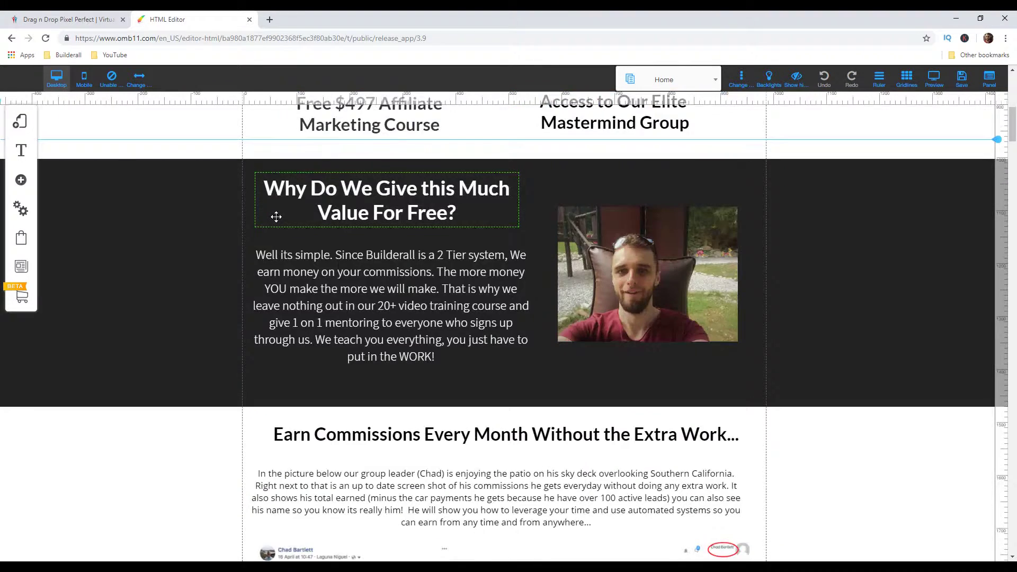
scroll(277, 220, down, 2)
scroll(278, 219, down, 1)
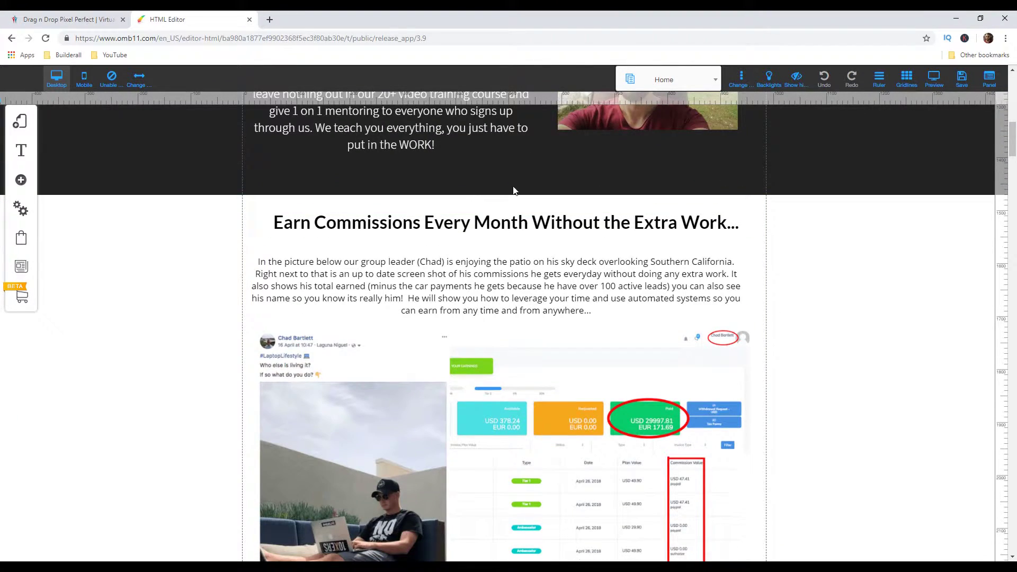
click(962, 80)
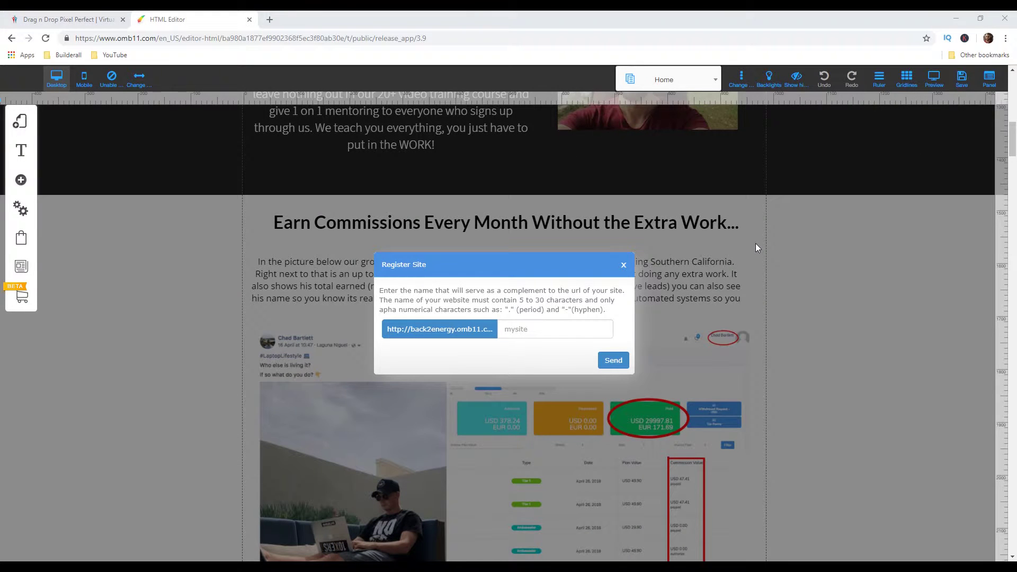
Step: Register the funnel under a new site name and save the changes
click(541, 331)
text(m)
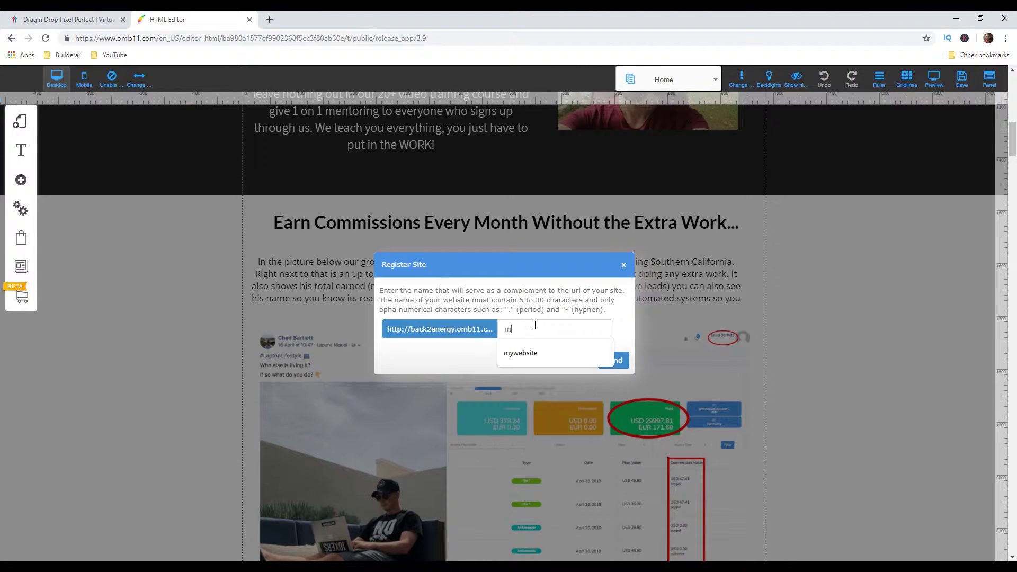
text(ynewfunnel)
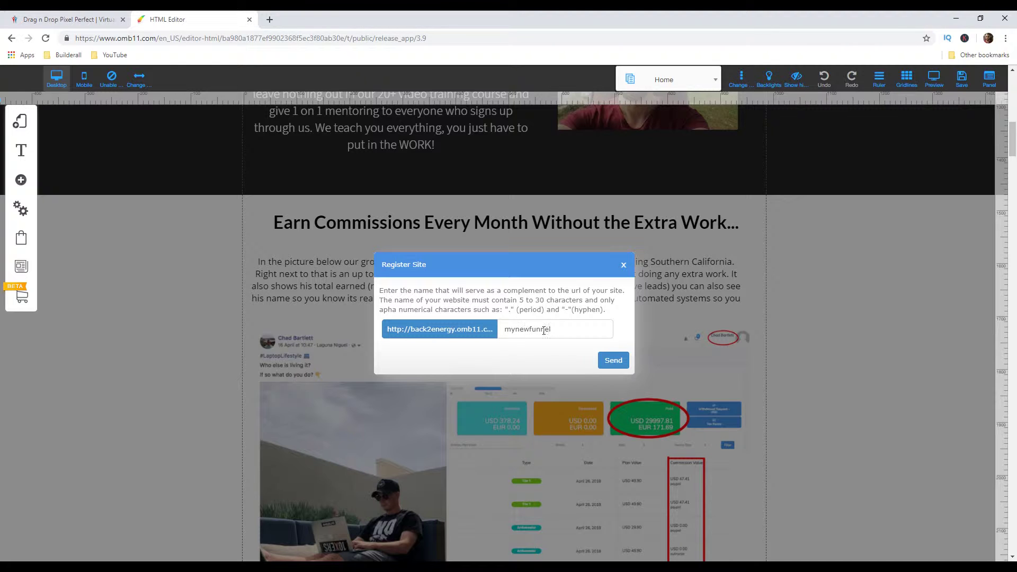
click(612, 361)
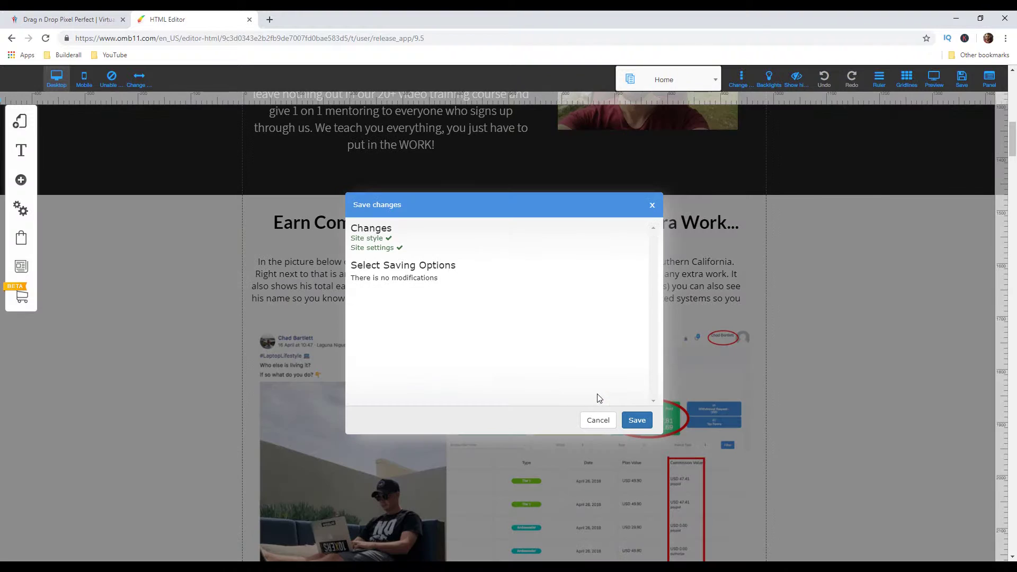
click(640, 423)
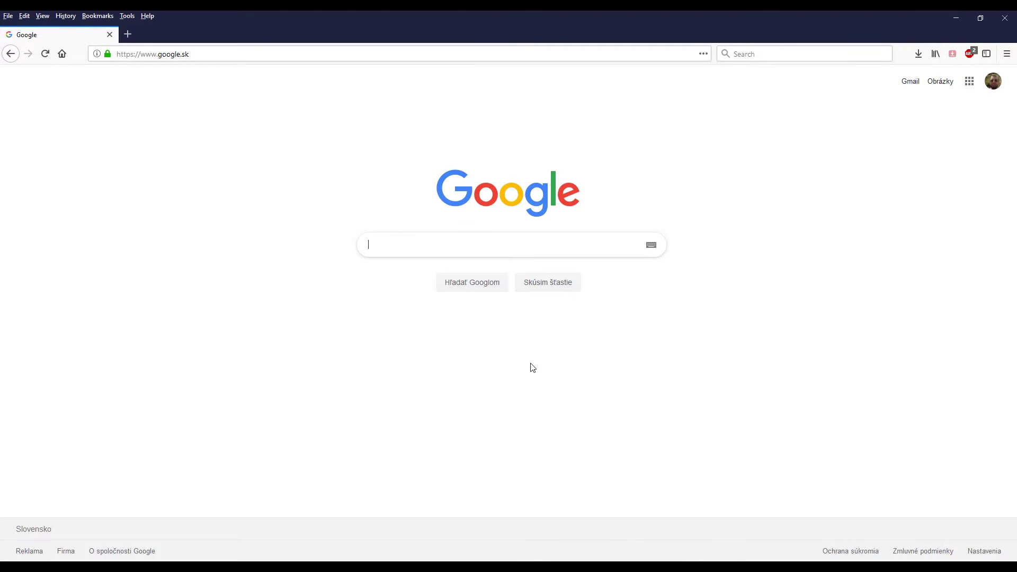
Step: Load the copied editor URL in the Firefox address bar
click(220, 54)
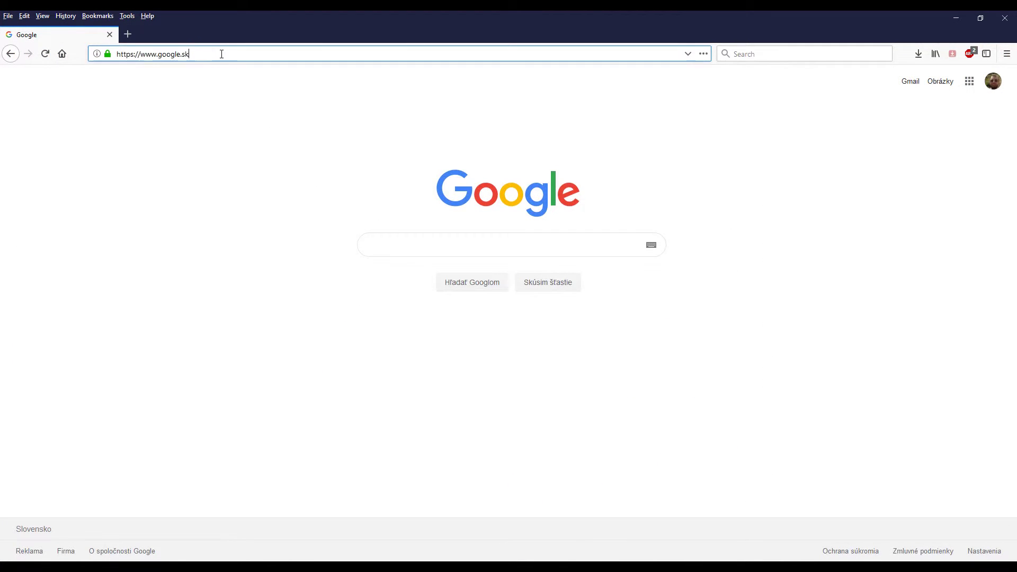
key(ctrl+v)
key(Return)
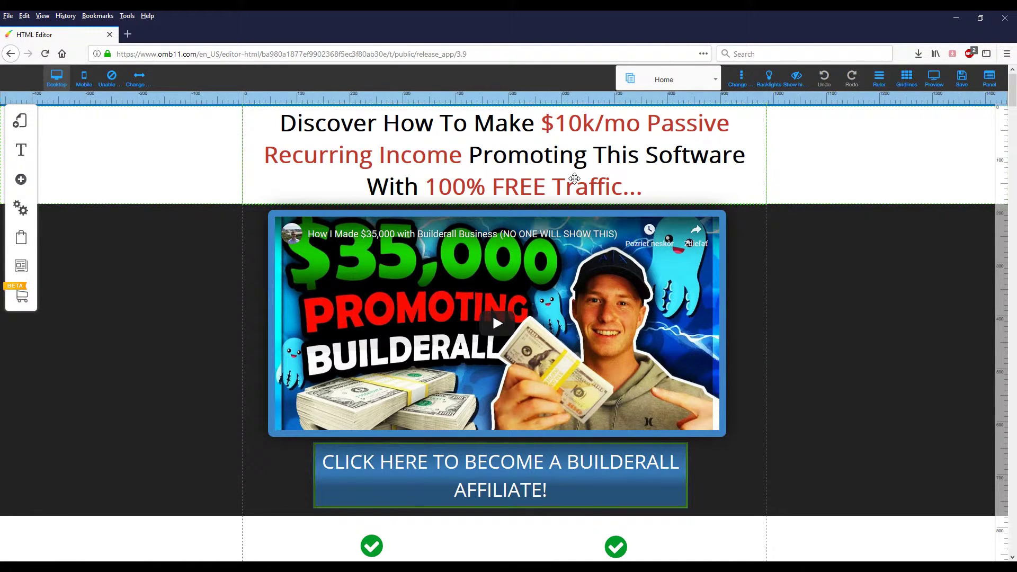
Step: Replace the main headline text with 'Hello!'
double_click(649, 189)
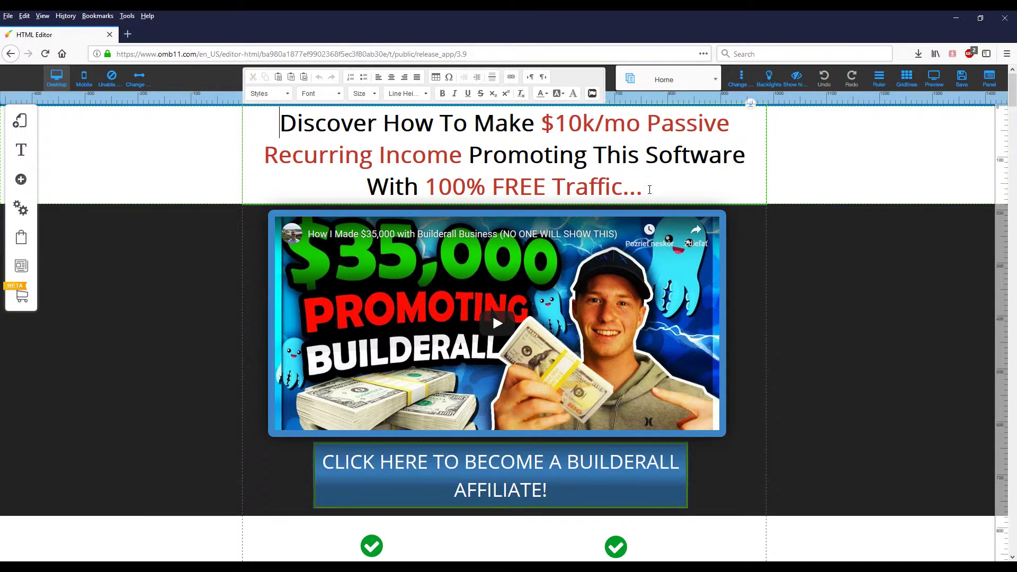
drag(650, 189, 278, 120)
text(He)
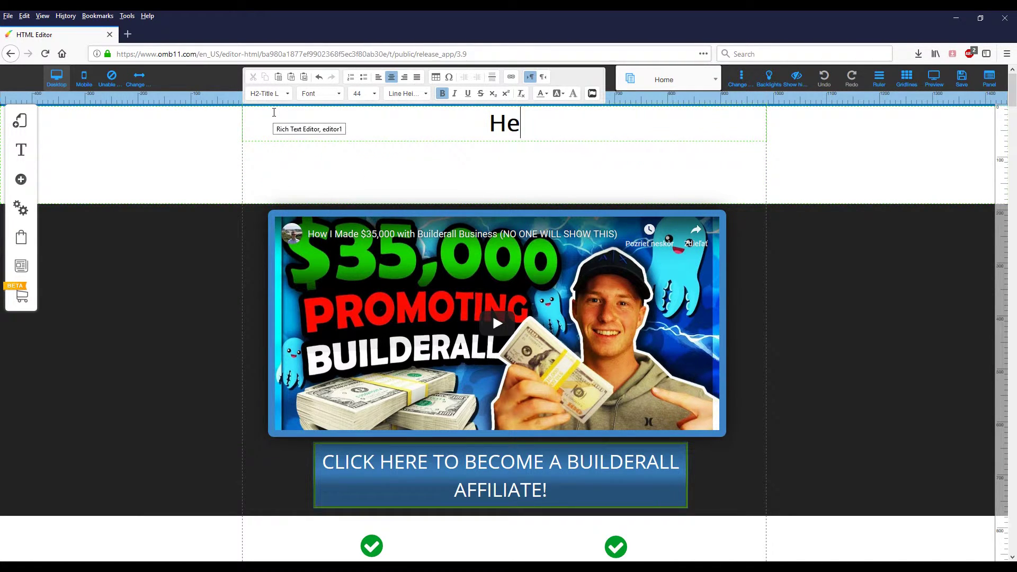
text(llo!)
click(846, 337)
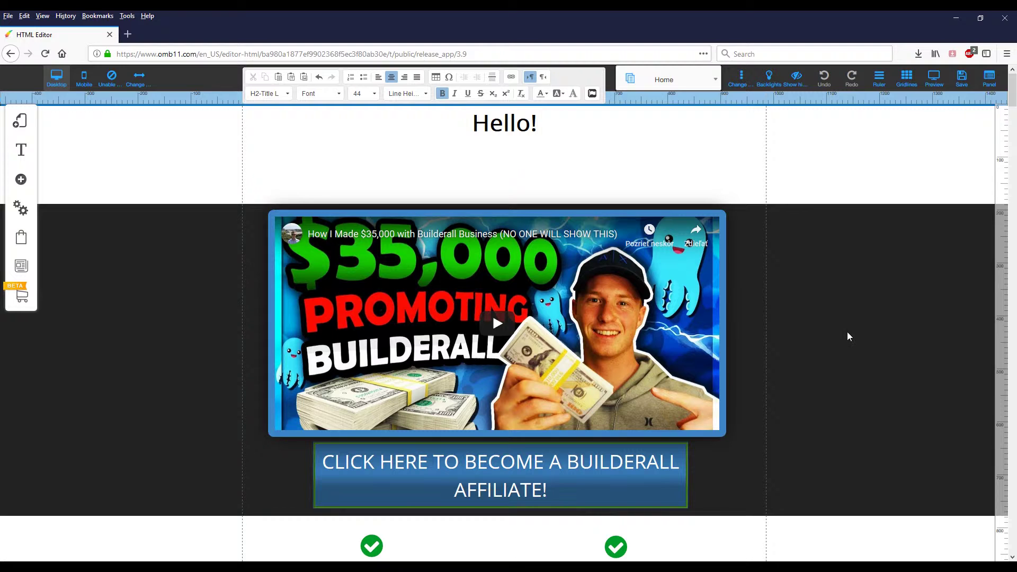
Step: Move the video up-left and the affiliate button left, then save the funnel
drag(497, 322, 498, 272)
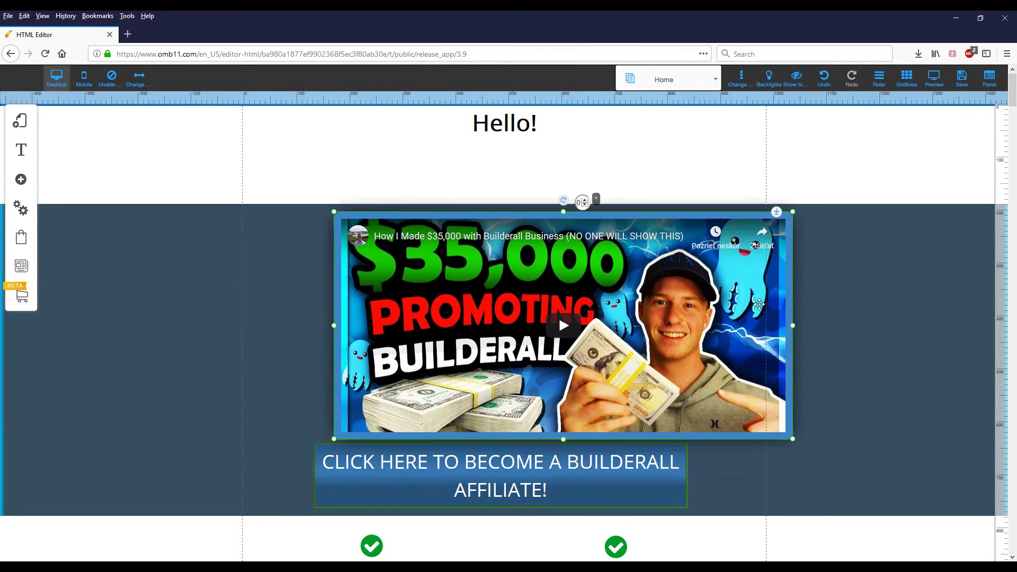
drag(759, 304, 720, 255)
click(639, 485)
drag(640, 485, 495, 453)
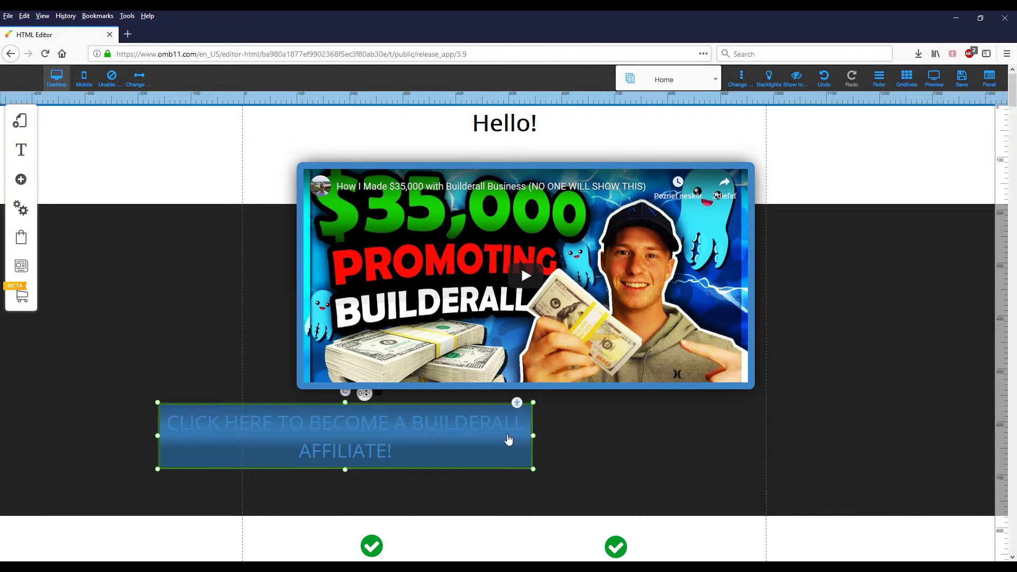
click(962, 78)
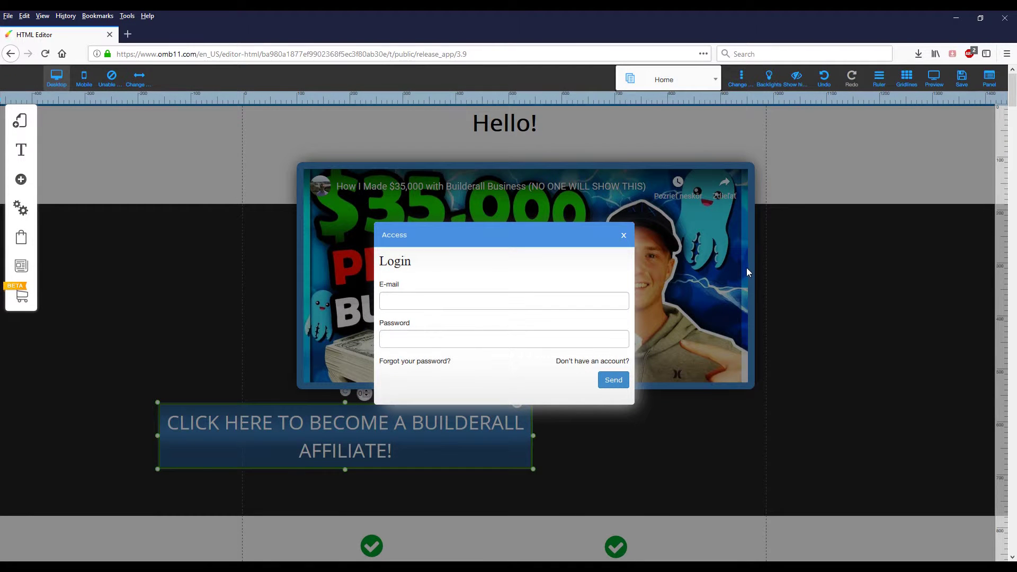